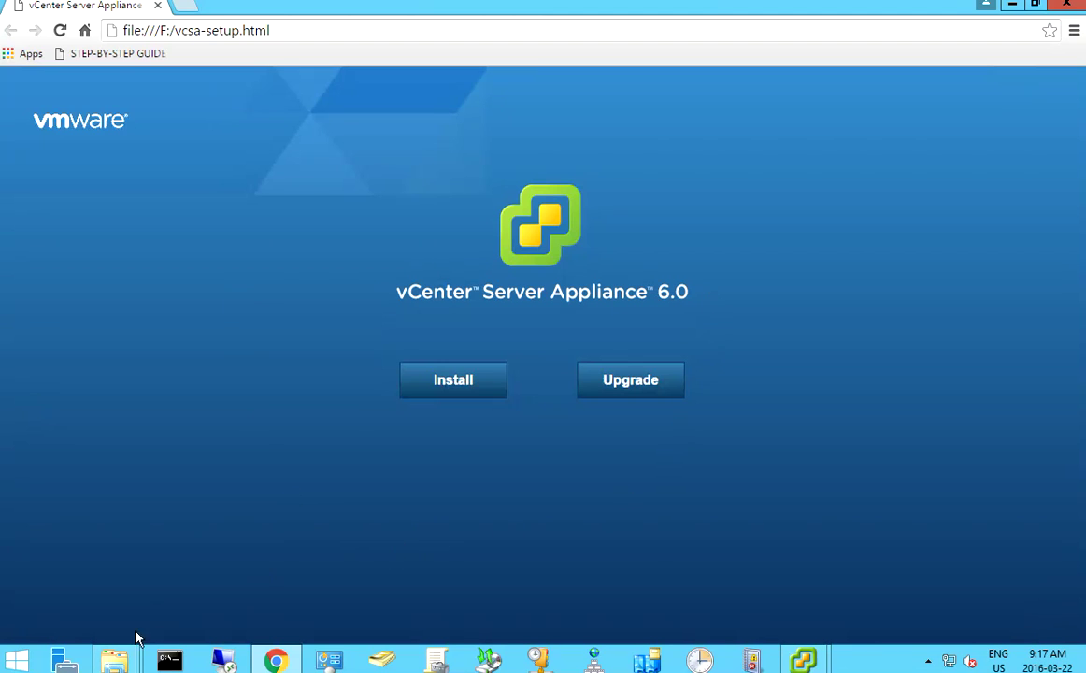
# - Show the DVD drive's contents, select vcsa-setup, and move the Explorer window aside
pyautogui.moveTo(122, 654)
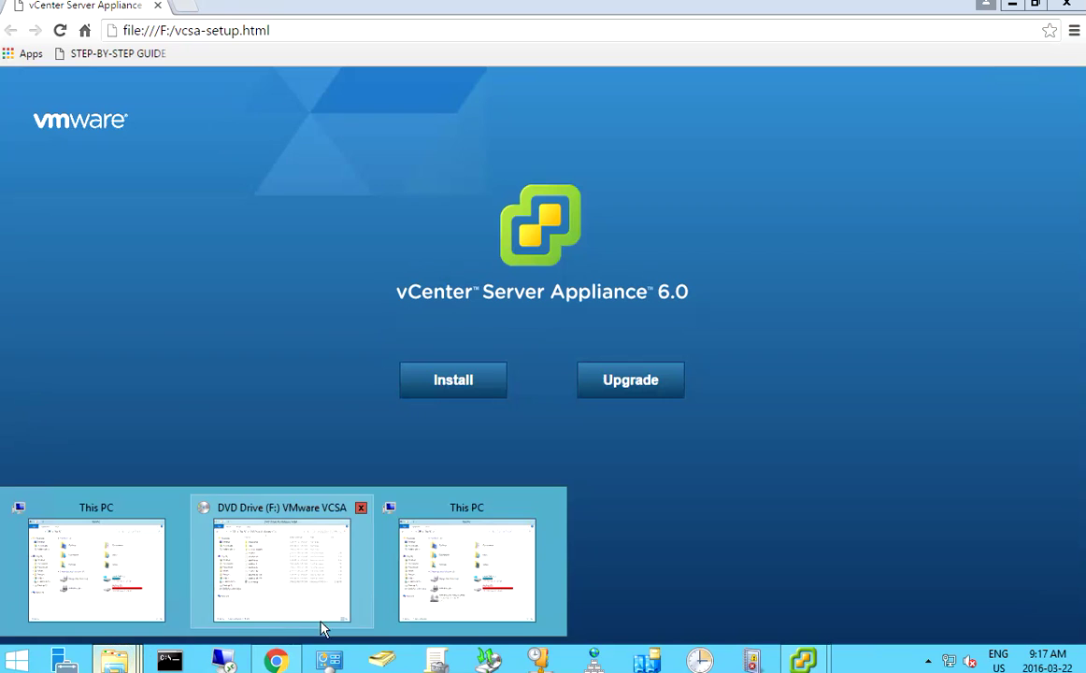
pyautogui.click(286, 587)
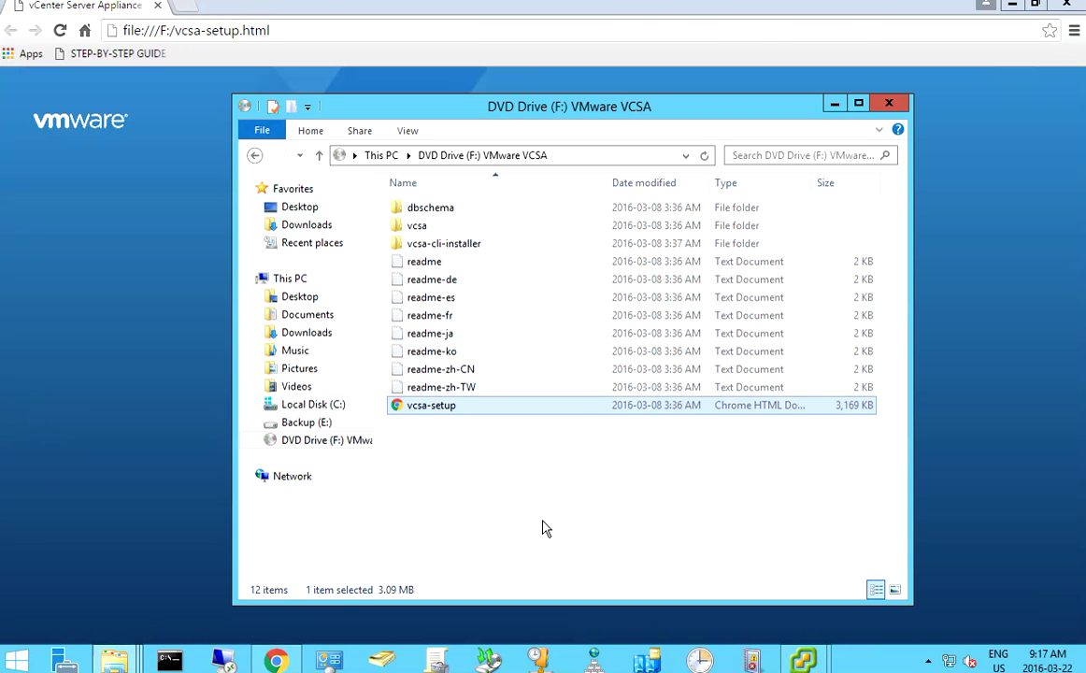
pyautogui.click(319, 445)
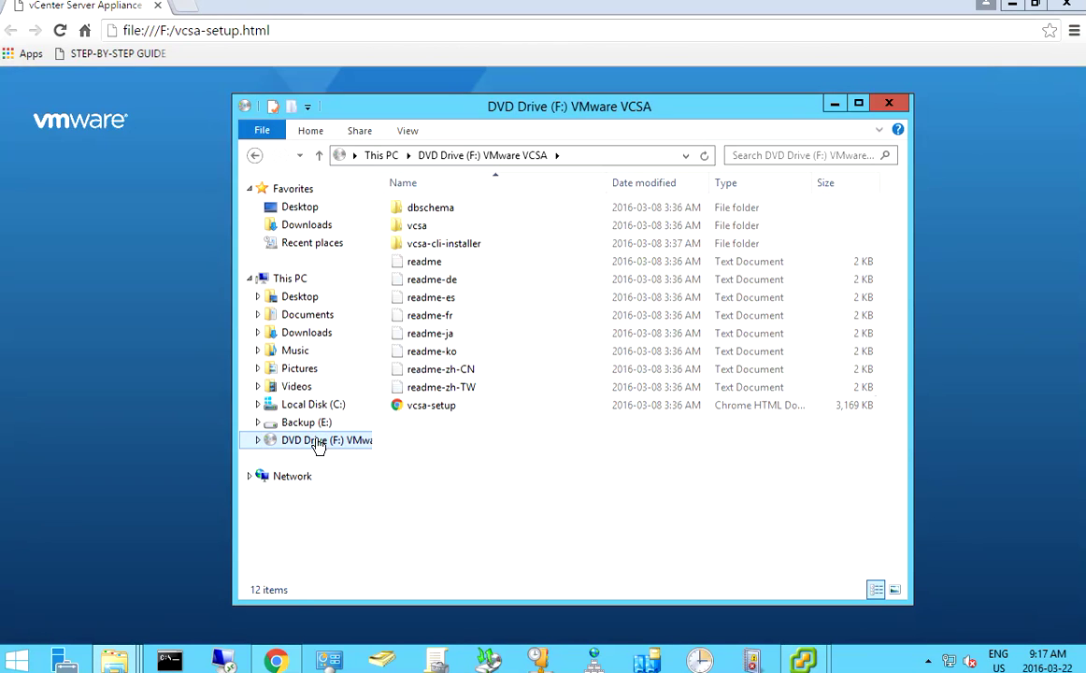
pyautogui.click(428, 408)
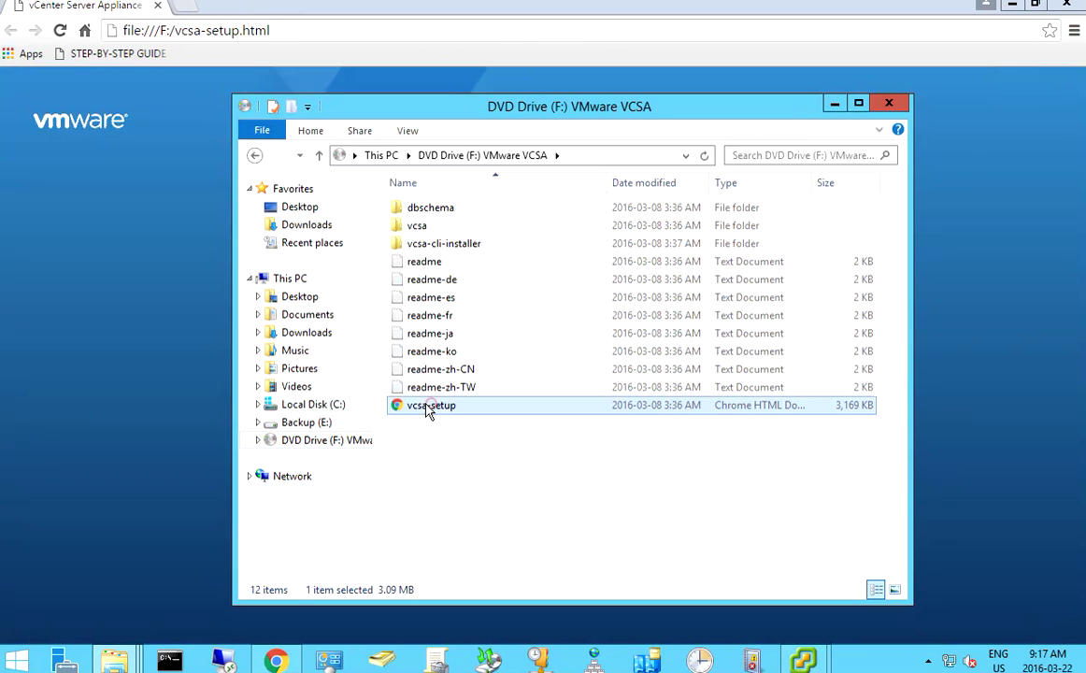
pyautogui.moveTo(402, 112); pyautogui.dragTo(356, 202)
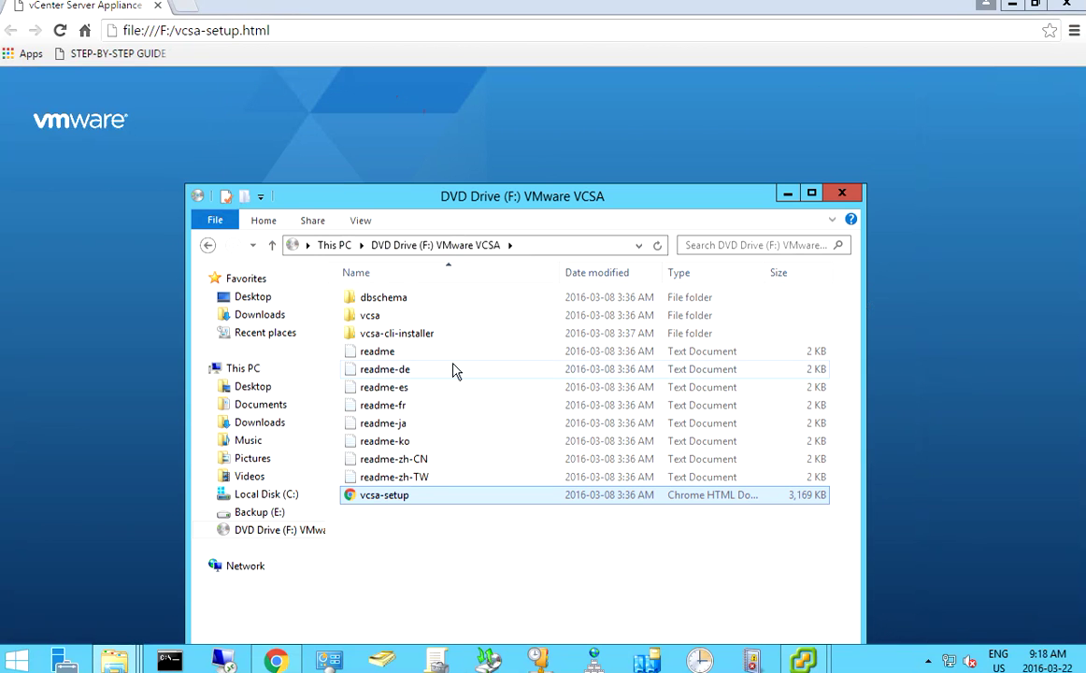
pyautogui.moveTo(435, 203); pyautogui.dragTo(752, 137)
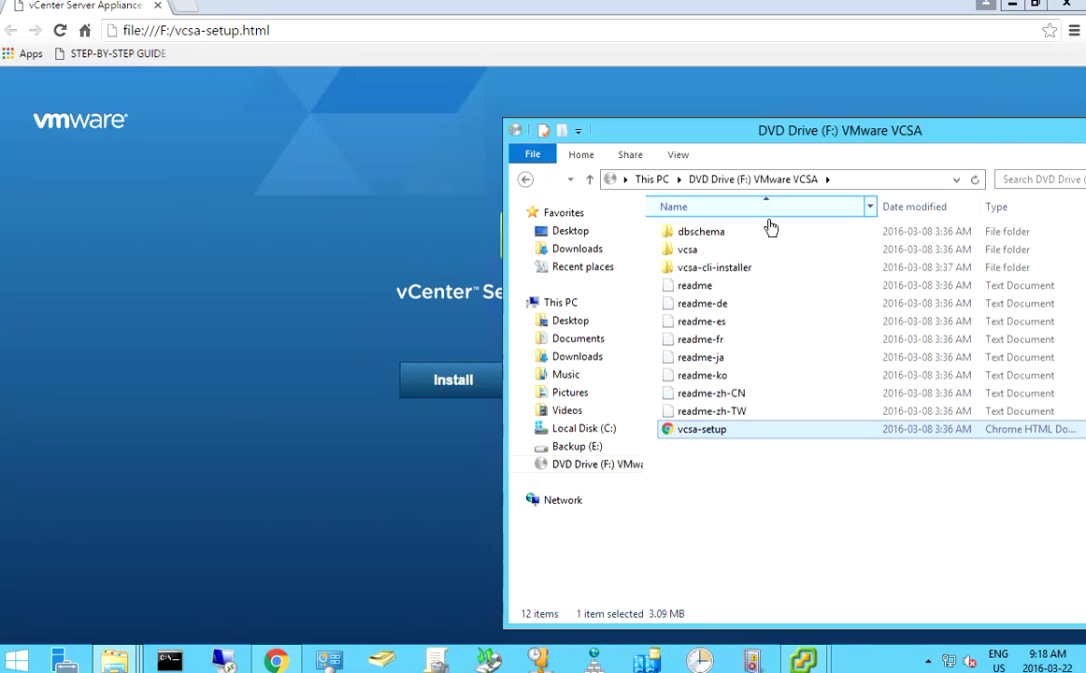
# - Browse the vcsa folder, return to the DVD root, and bring the installer page forward
pyautogui.doubleClick(701, 250)
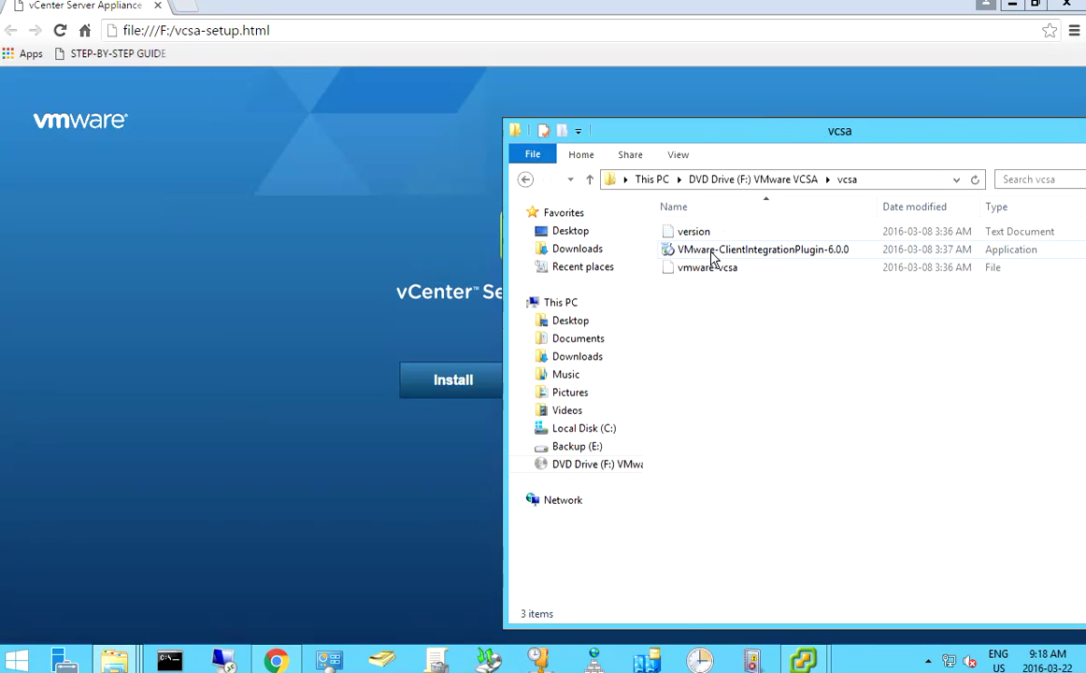
pyautogui.click(711, 250)
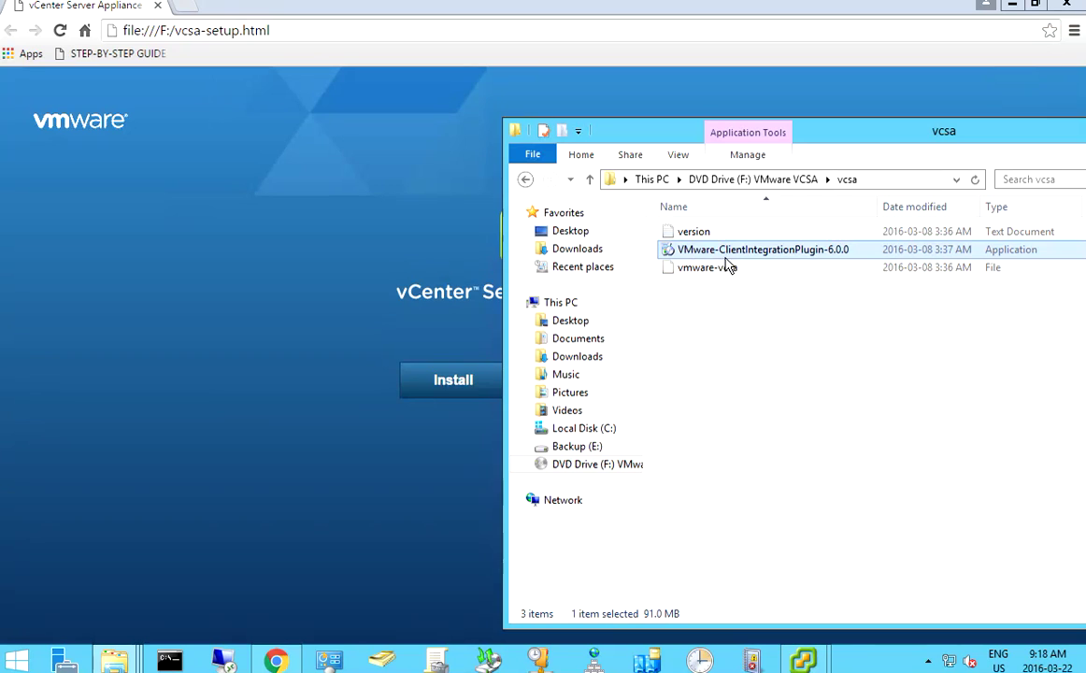
pyautogui.click(565, 464)
pyautogui.click(703, 429)
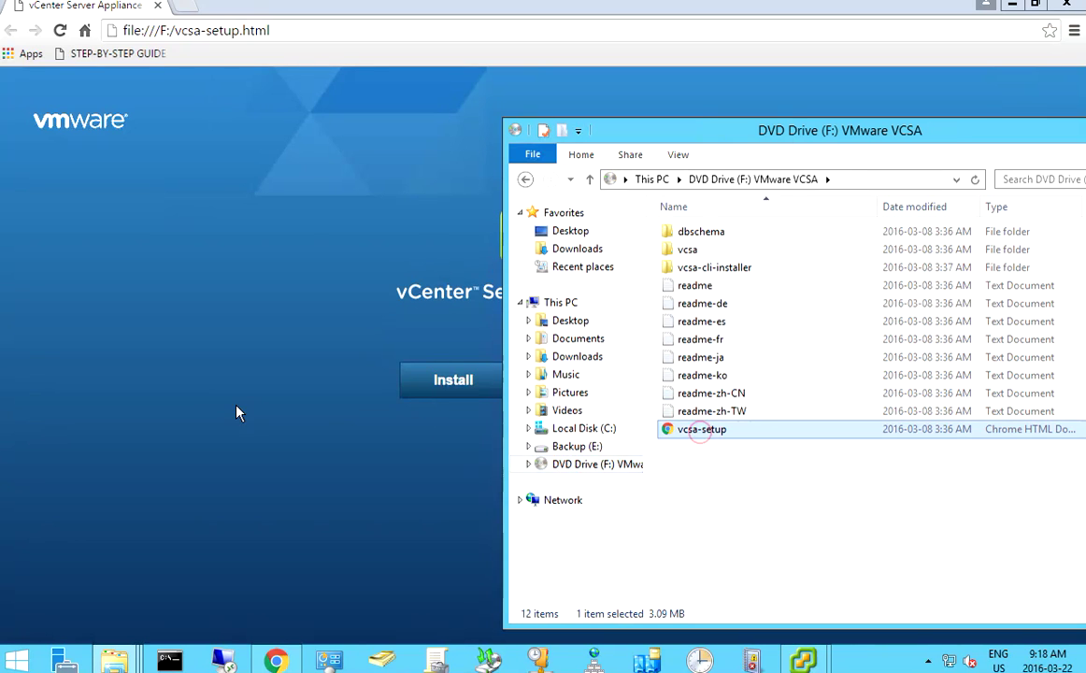
pyautogui.click(237, 412)
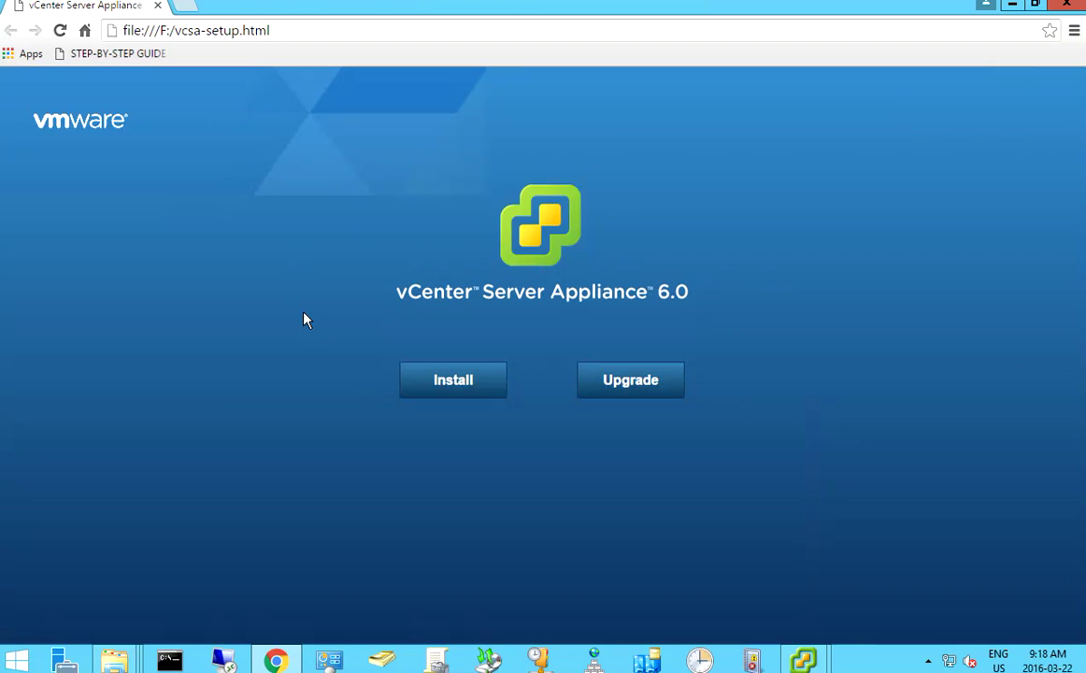
# - Start a new install, accept the EULA, and connect to host 172.23.215.250, trusting its certificate
pyautogui.click(451, 383)
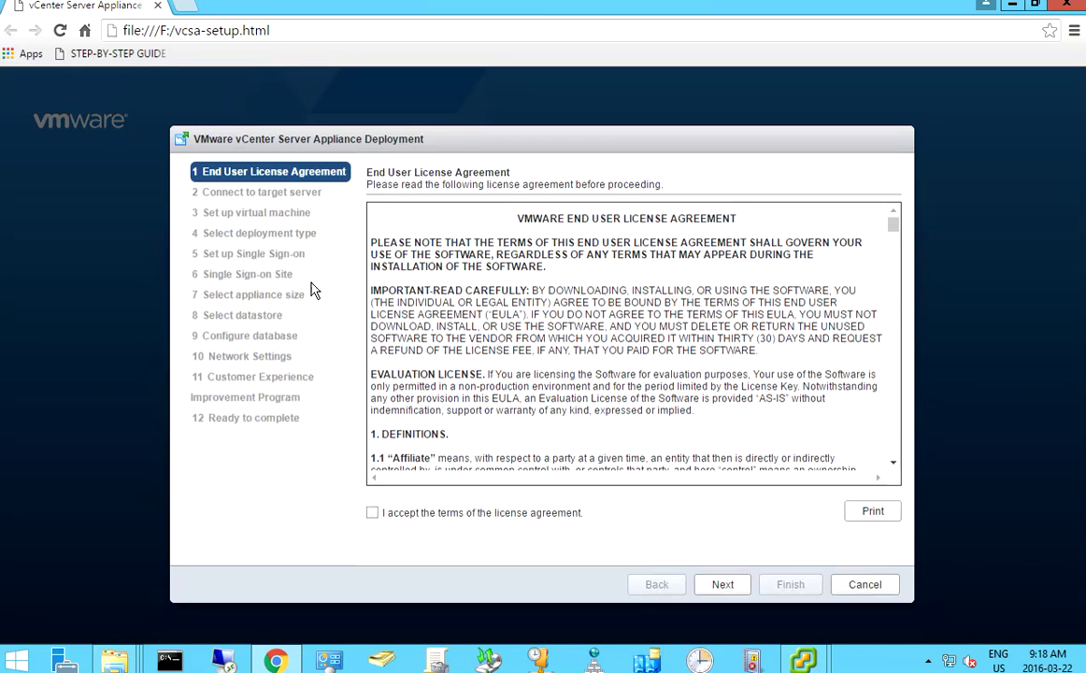
pyautogui.click(373, 514)
pyautogui.click(726, 585)
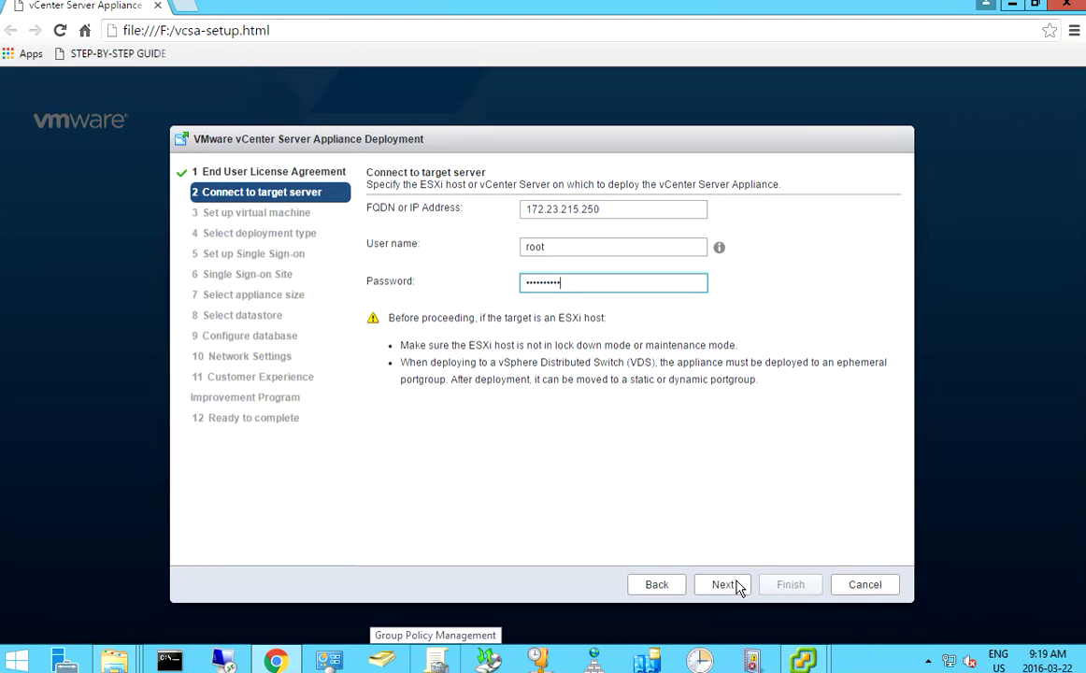
pyautogui.click(737, 586)
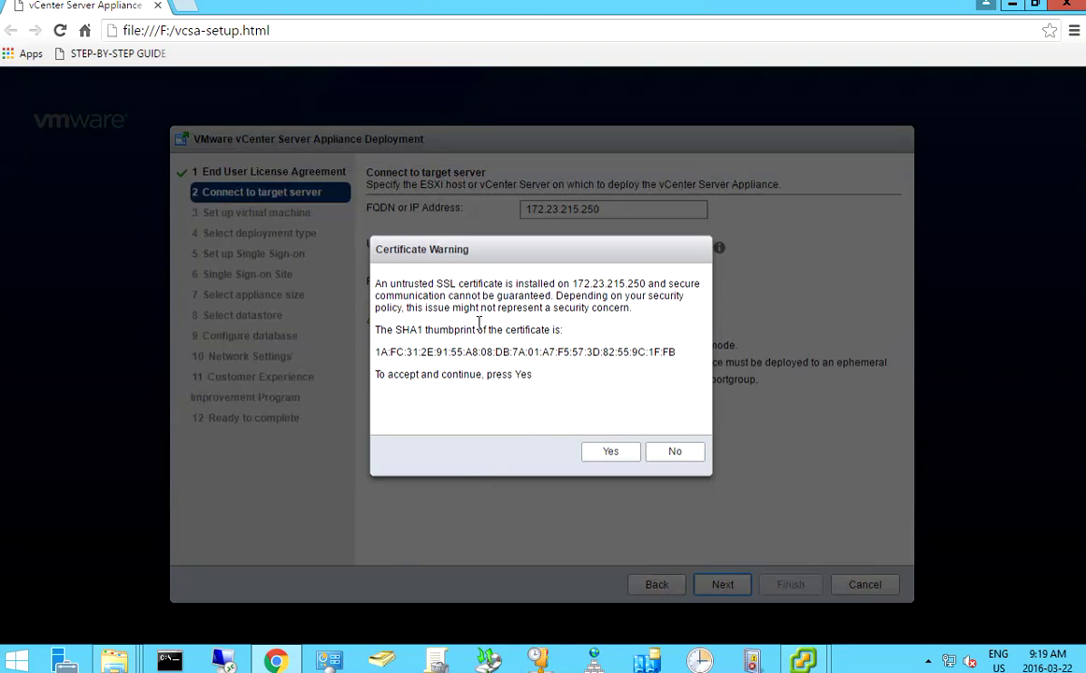
pyautogui.click(611, 453)
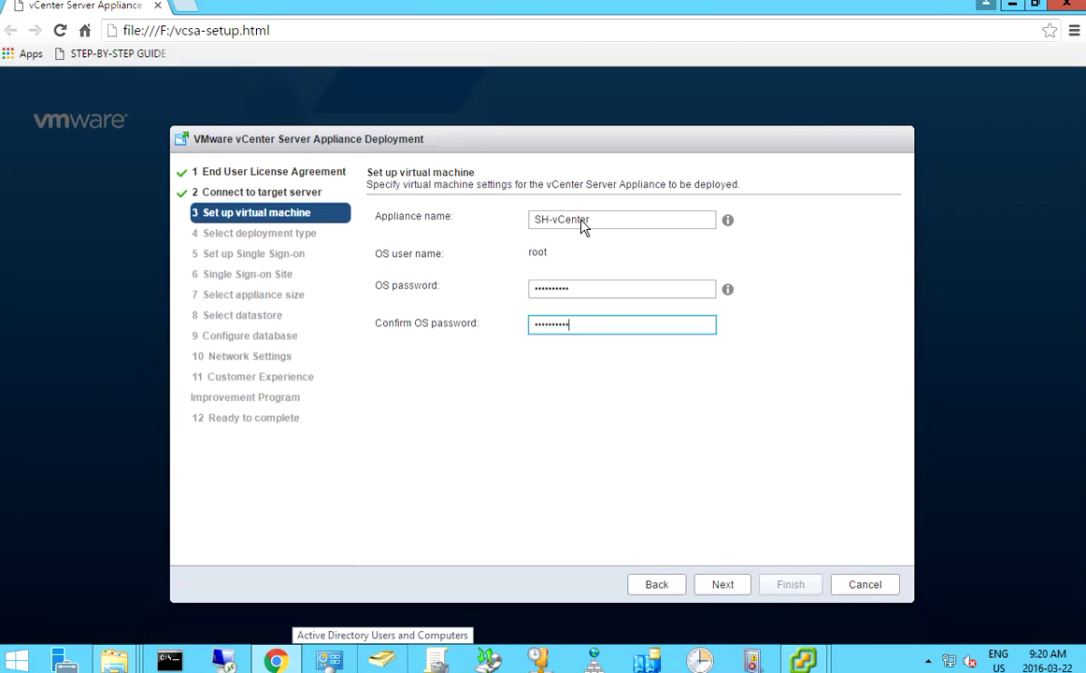
# - Keep the embedded Platform Services Controller and create new SSO domain sh-vshpere.local with site Default-Site
pyautogui.click(725, 587)
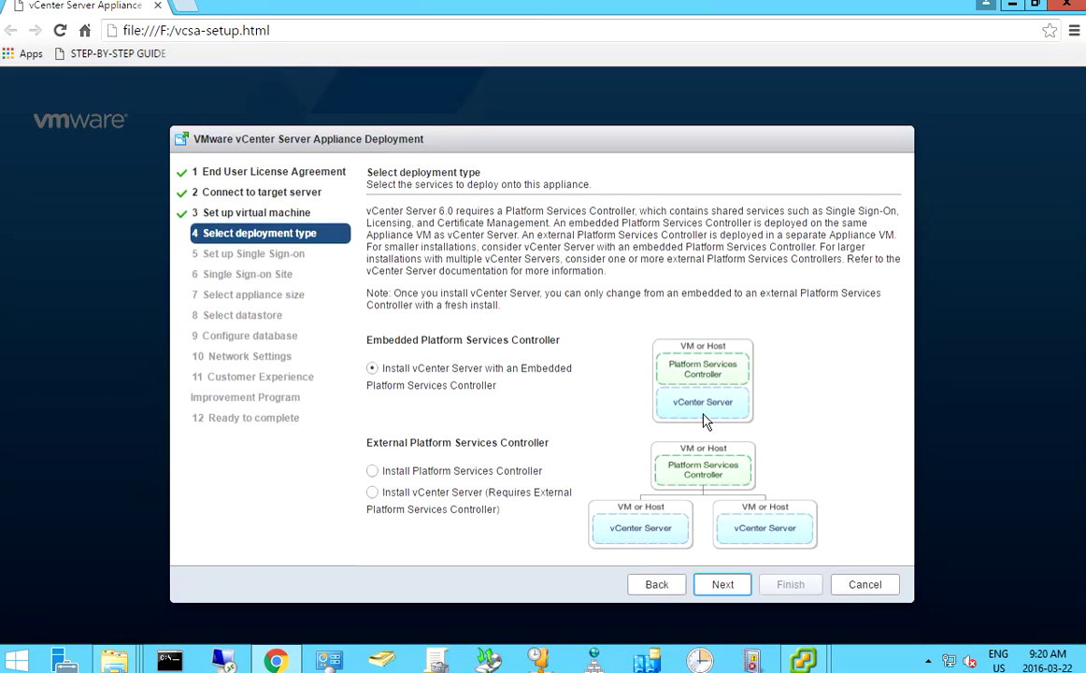
pyautogui.click(485, 372)
pyautogui.click(725, 586)
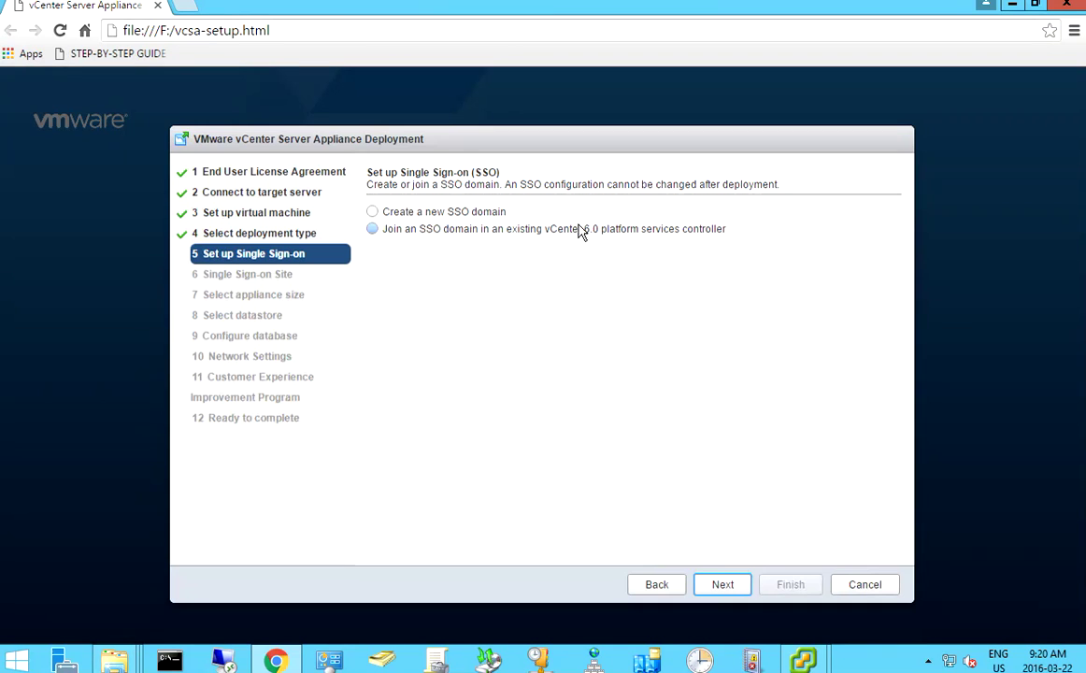
pyautogui.click(411, 214)
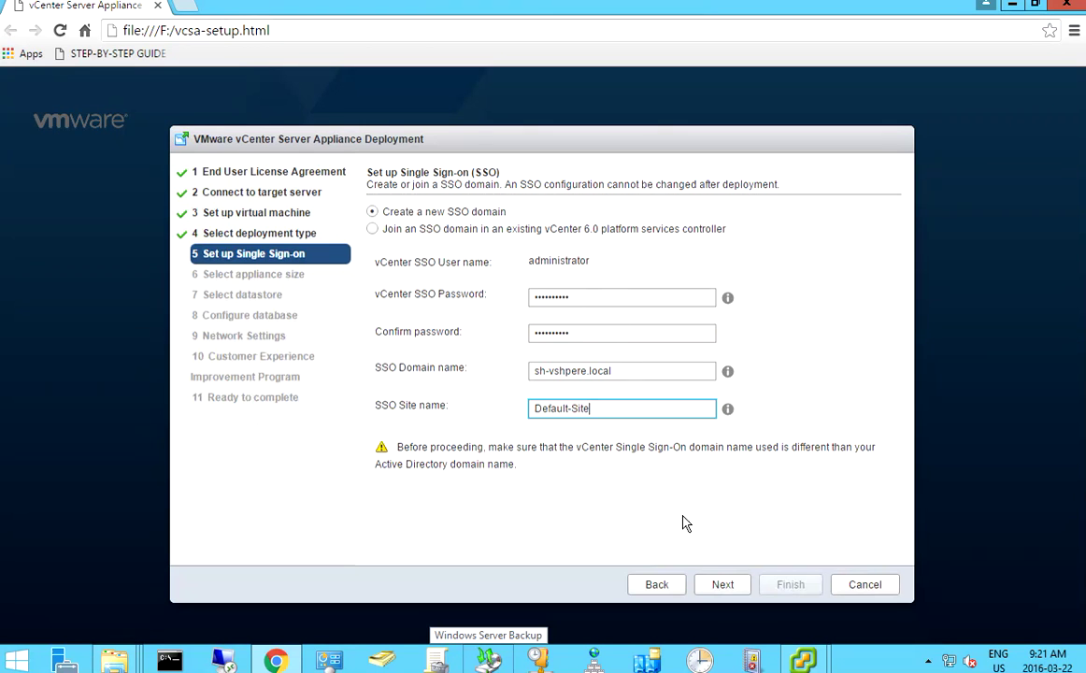
pyautogui.click(720, 586)
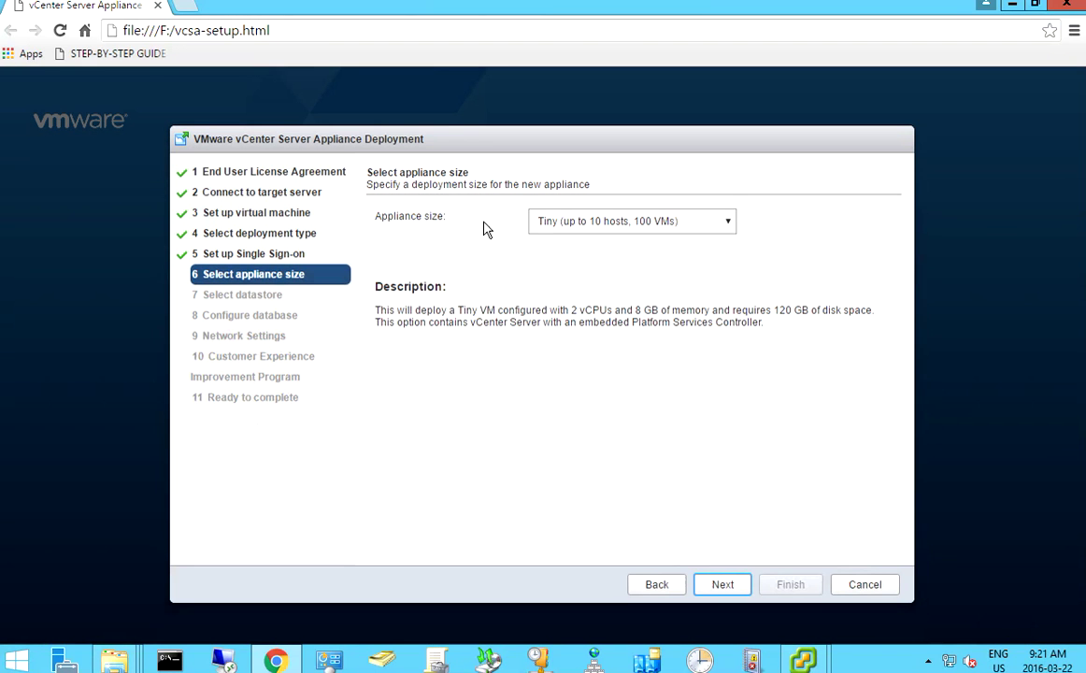
# - Keep the Tiny appliance size
pyautogui.click(708, 231)
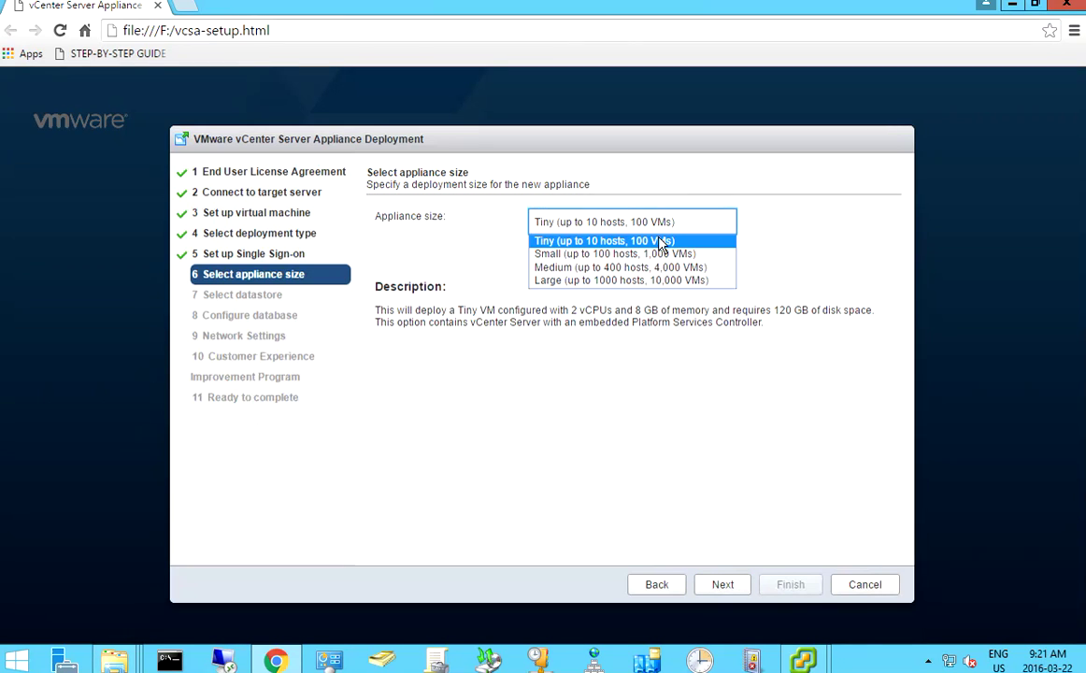
pyautogui.click(661, 242)
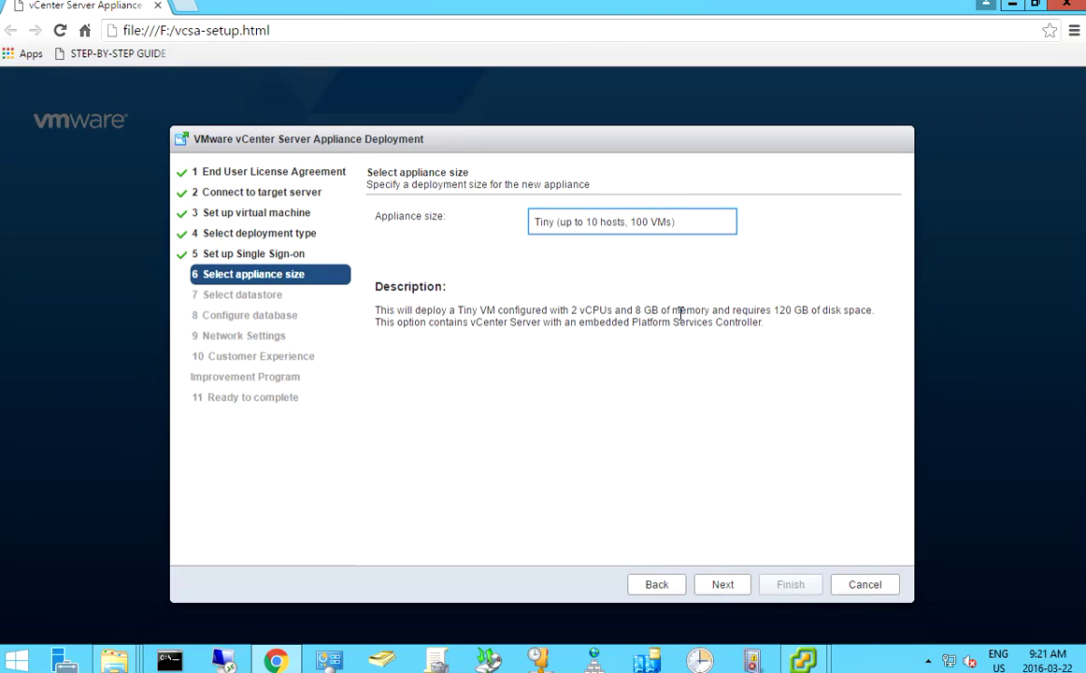
pyautogui.click(722, 584)
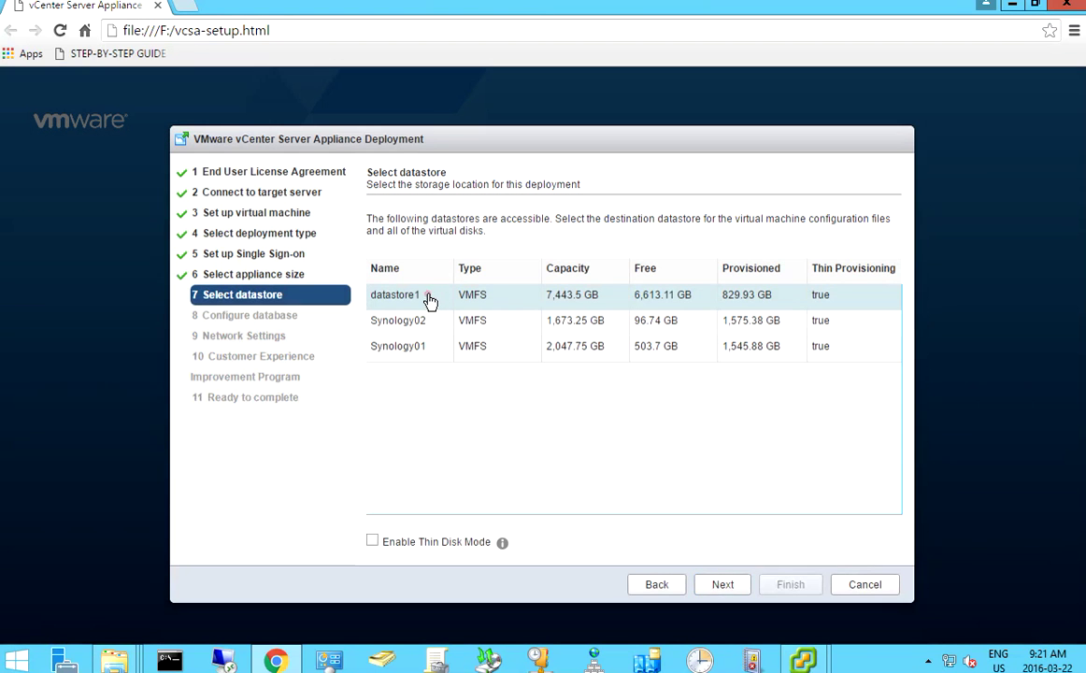
# - Store the appliance on datastore1 and keep the embedded PostgreSQL database
pyautogui.click(429, 296)
pyautogui.click(580, 297)
pyautogui.click(725, 586)
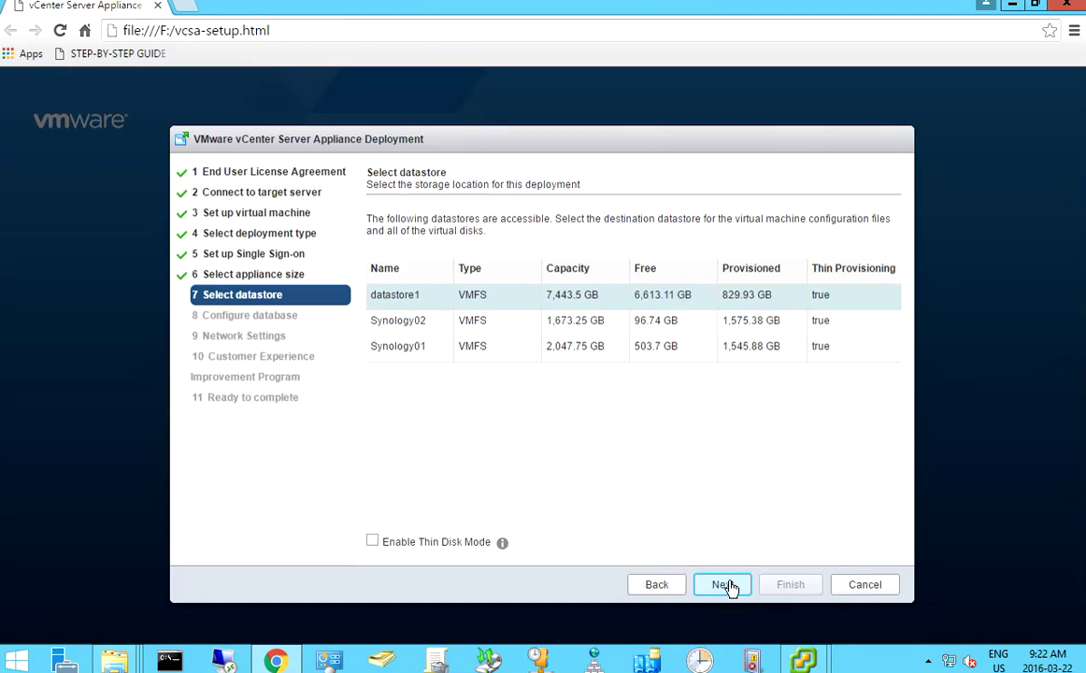
pyautogui.click(725, 585)
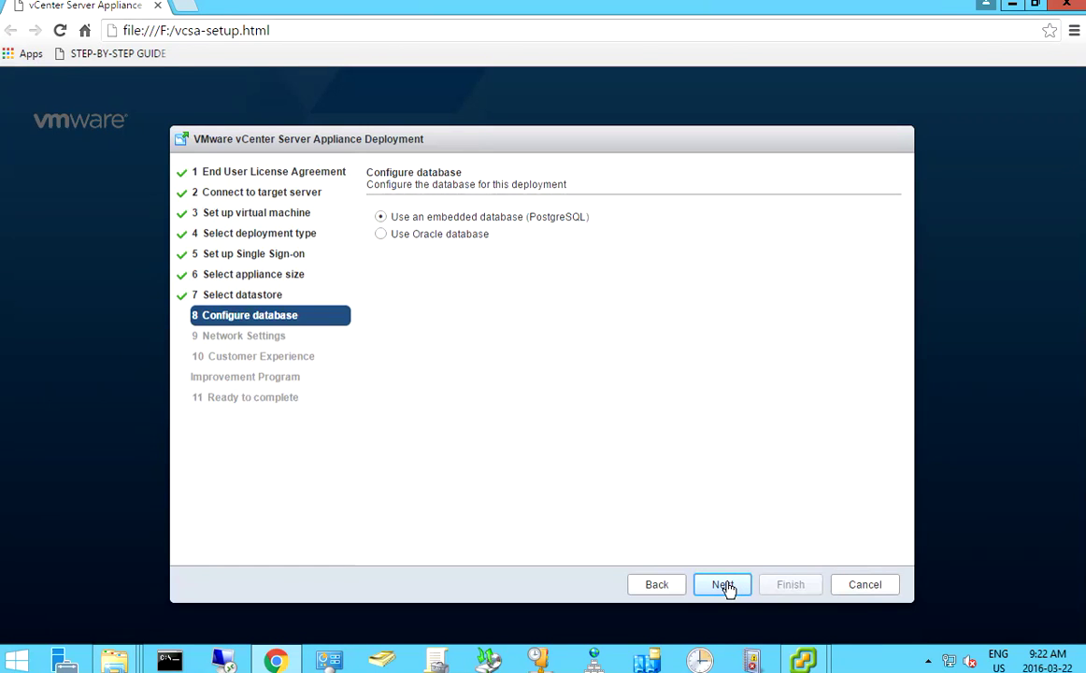
pyautogui.click(725, 585)
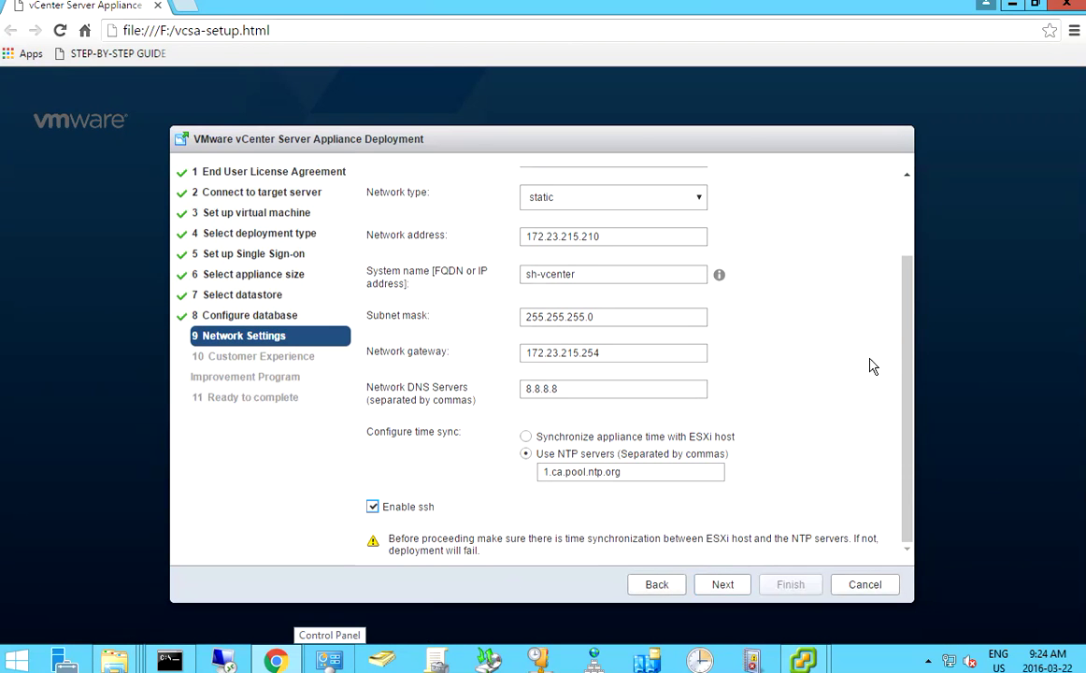
# - Keep the network settings, untick the Customer Experience Improvement Program, and click Finish
pyautogui.click(904, 234)
pyautogui.scroll(-3, 904, 235)
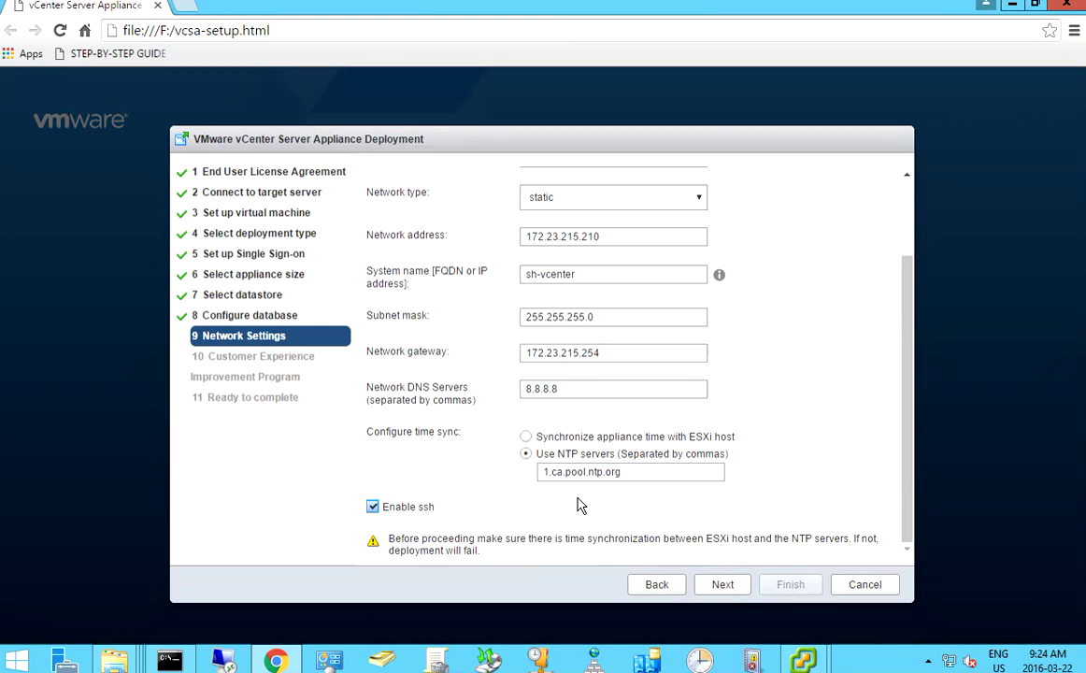
pyautogui.click(724, 587)
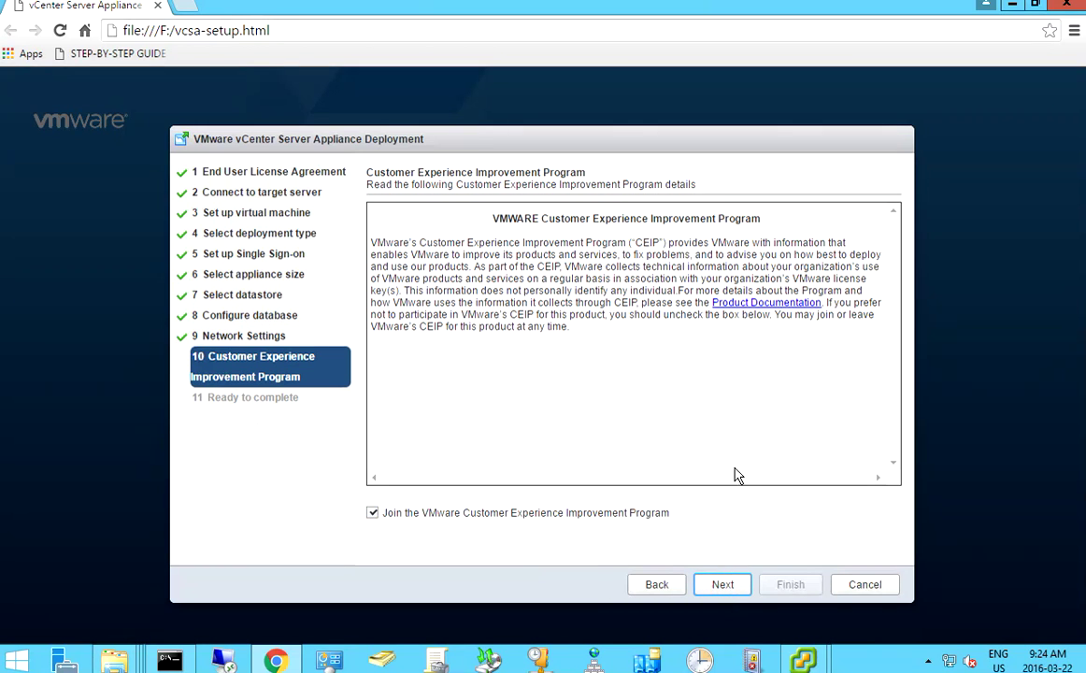
pyautogui.click(374, 513)
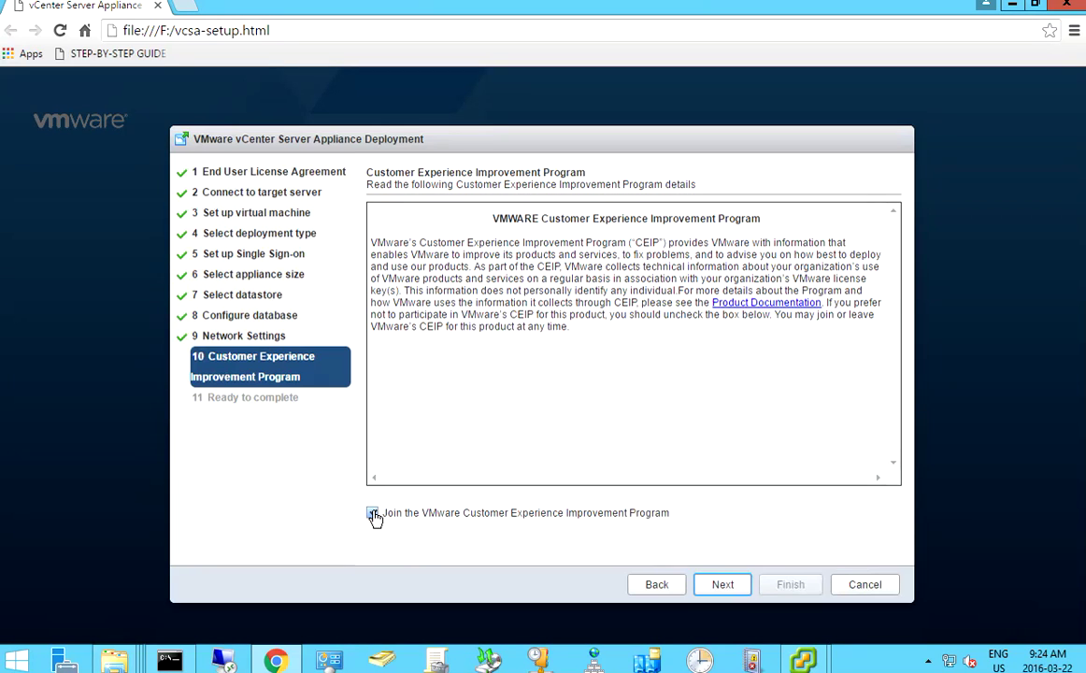
pyautogui.click(720, 587)
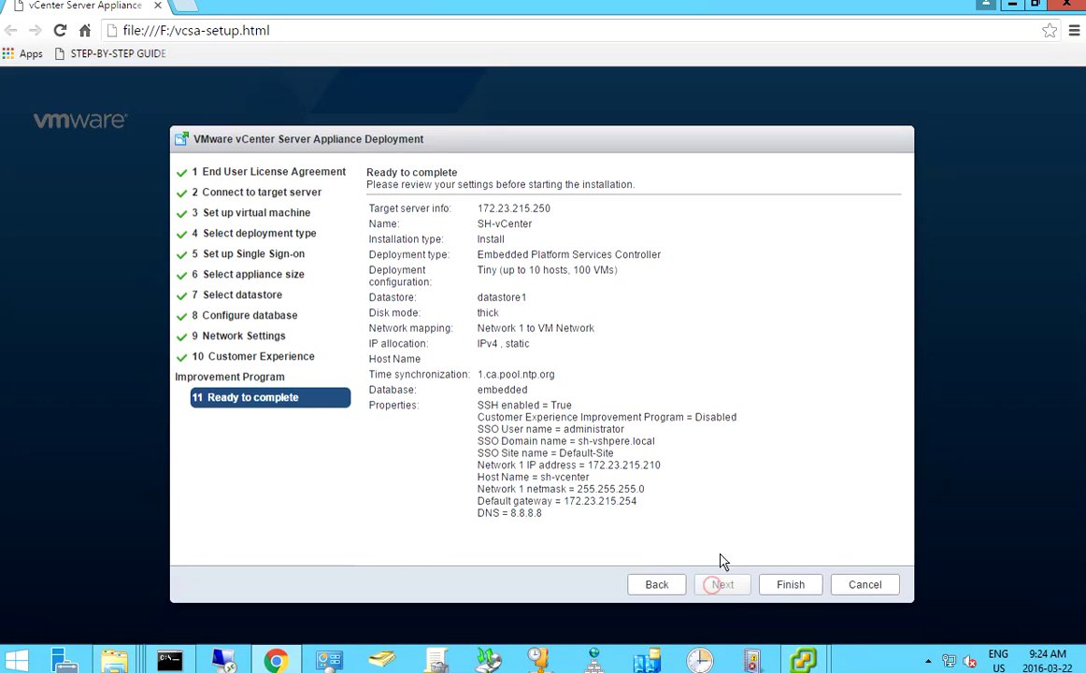
pyautogui.click(787, 584)
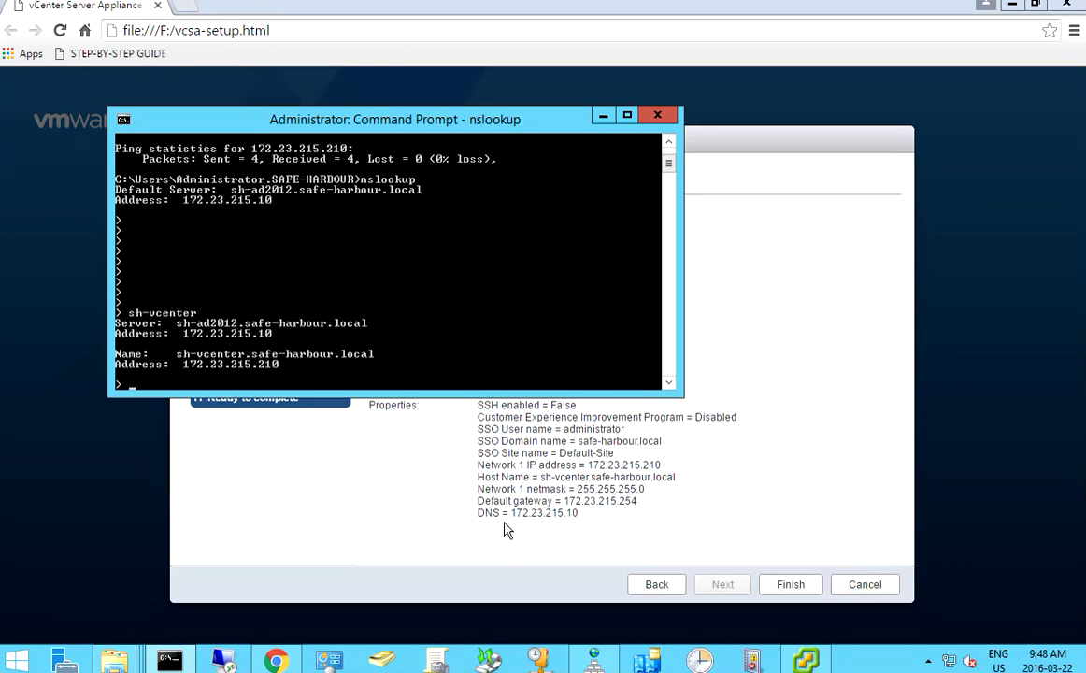
# - Highlight the Host Name, target server and appliance name lines in the wizard summary
pyautogui.click(505, 530)
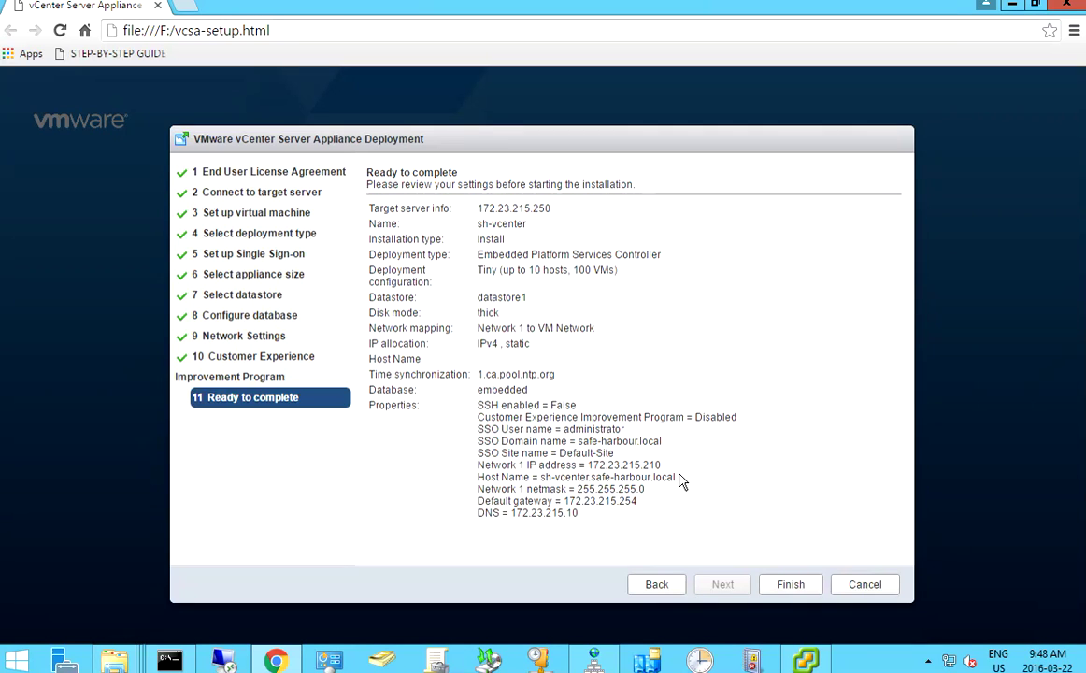
pyautogui.moveTo(677, 478); pyautogui.dragTo(540, 478)
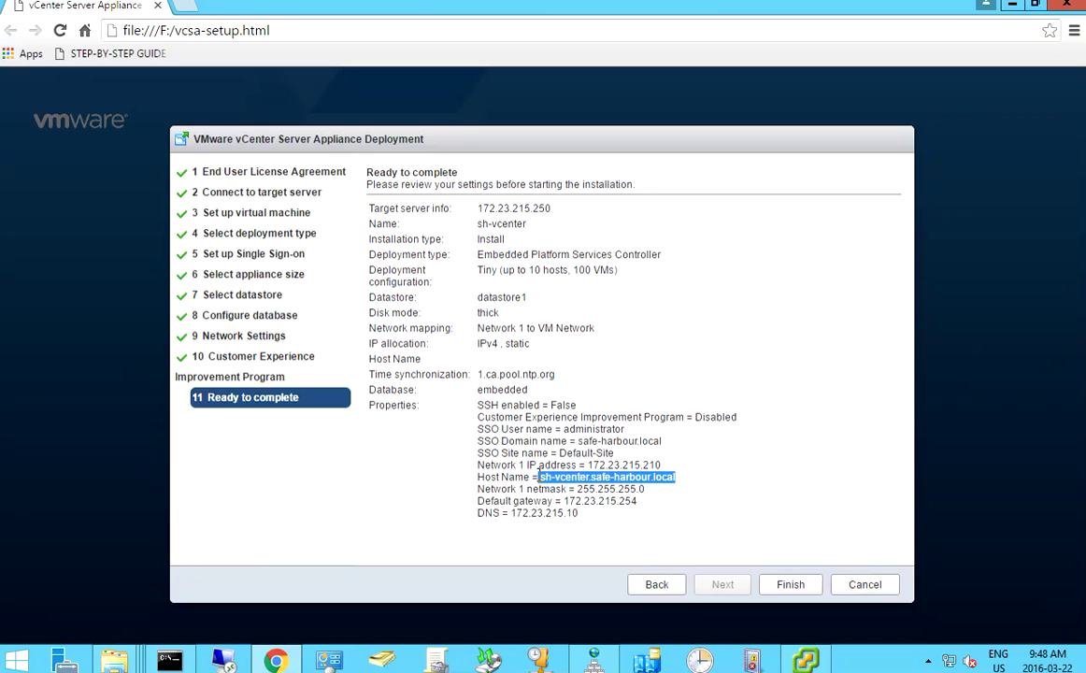
pyautogui.click(677, 488)
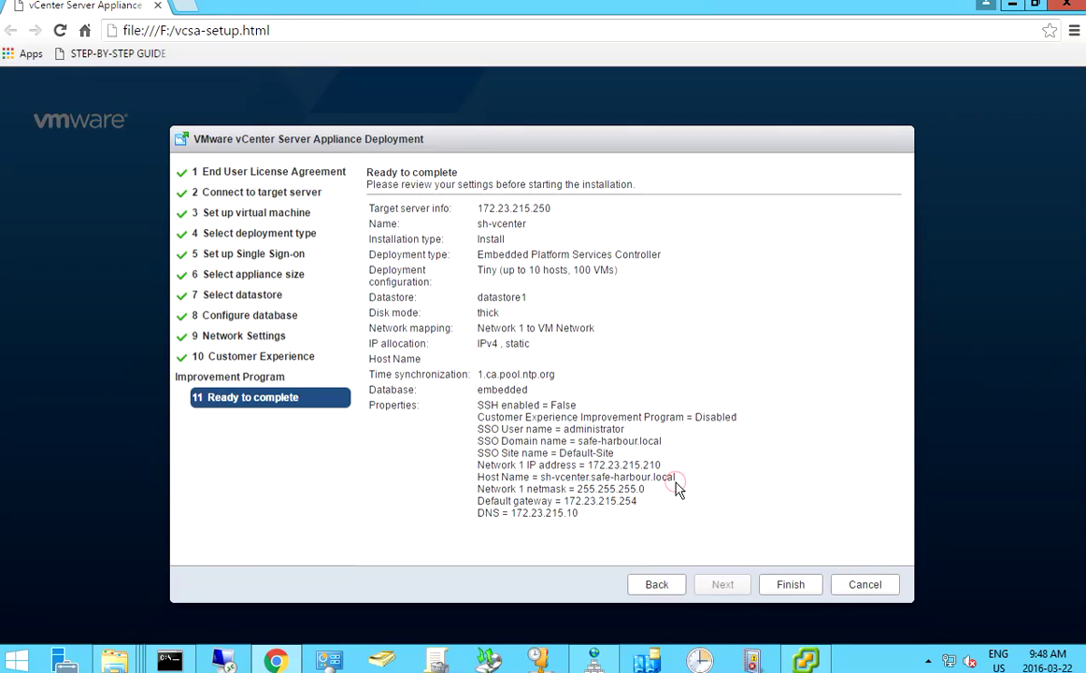
pyautogui.moveTo(433, 199); pyautogui.dragTo(553, 206)
pyautogui.click(505, 223)
# - Check that nslookup shows sh-vcenter at 172.23.215.210, then minimise the Command Prompt
pyautogui.click(169, 661)
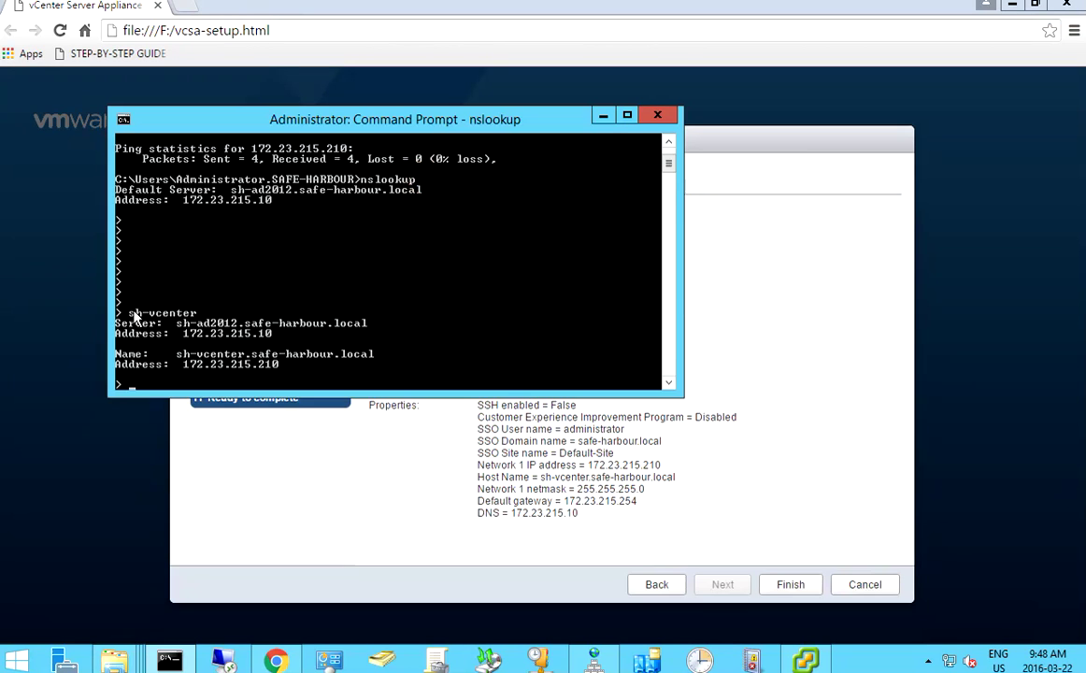
pyautogui.click(217, 309)
pyautogui.click(191, 369)
pyautogui.click(603, 115)
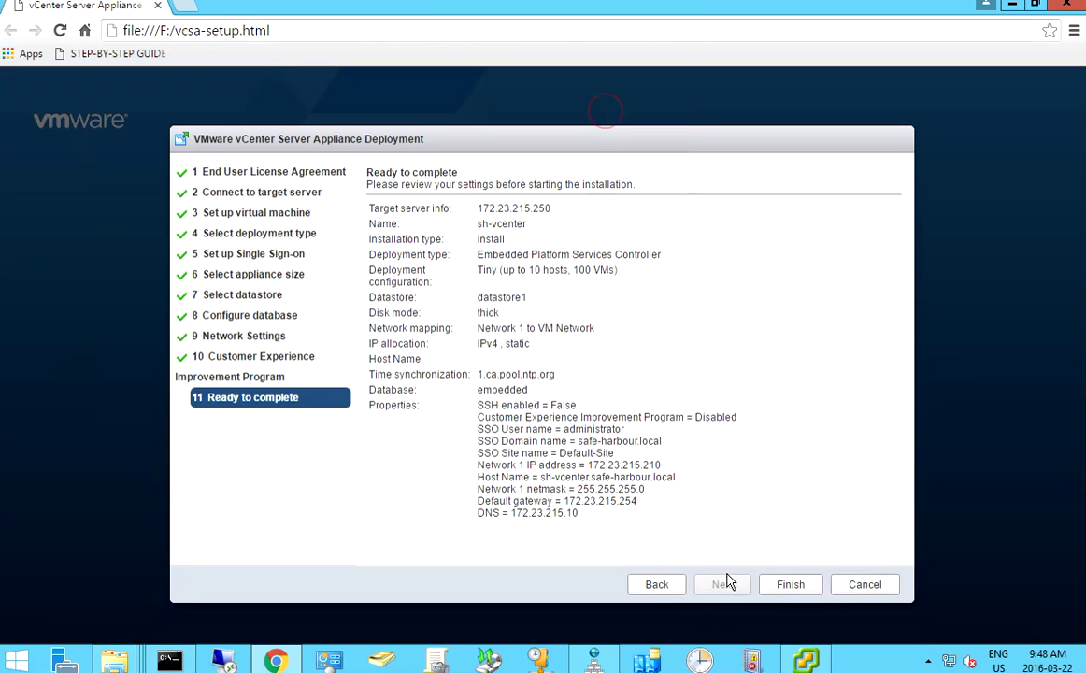
# - Click Finish to deploy, then open the vSphere Web Client address once Installation Complete appears
pyautogui.click(777, 587)
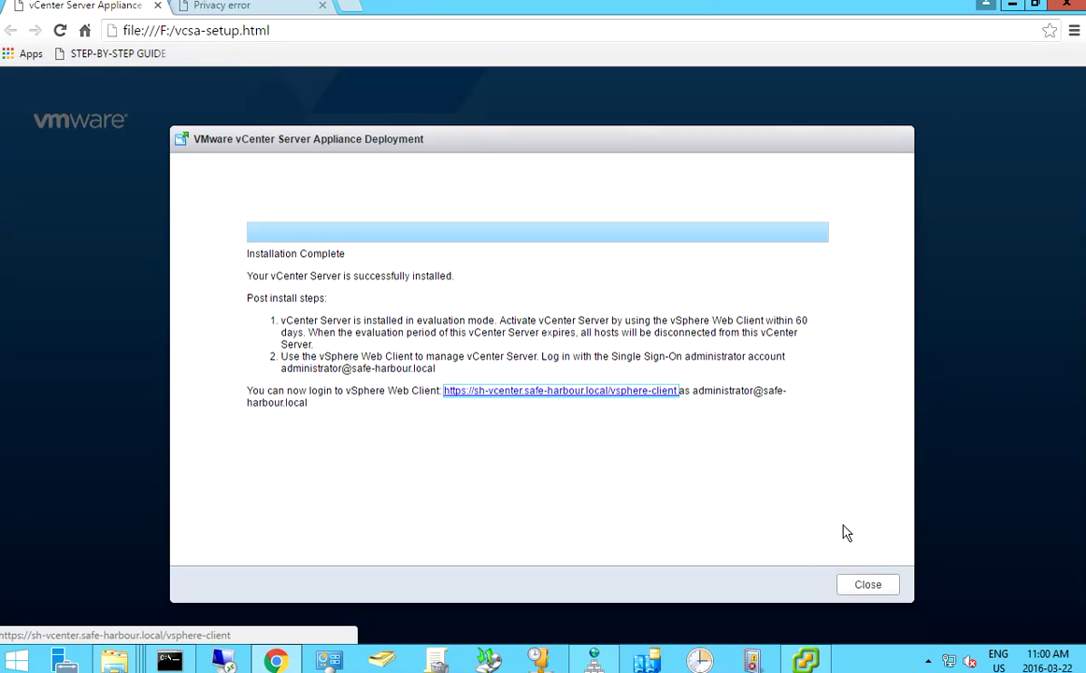
pyautogui.click(568, 391)
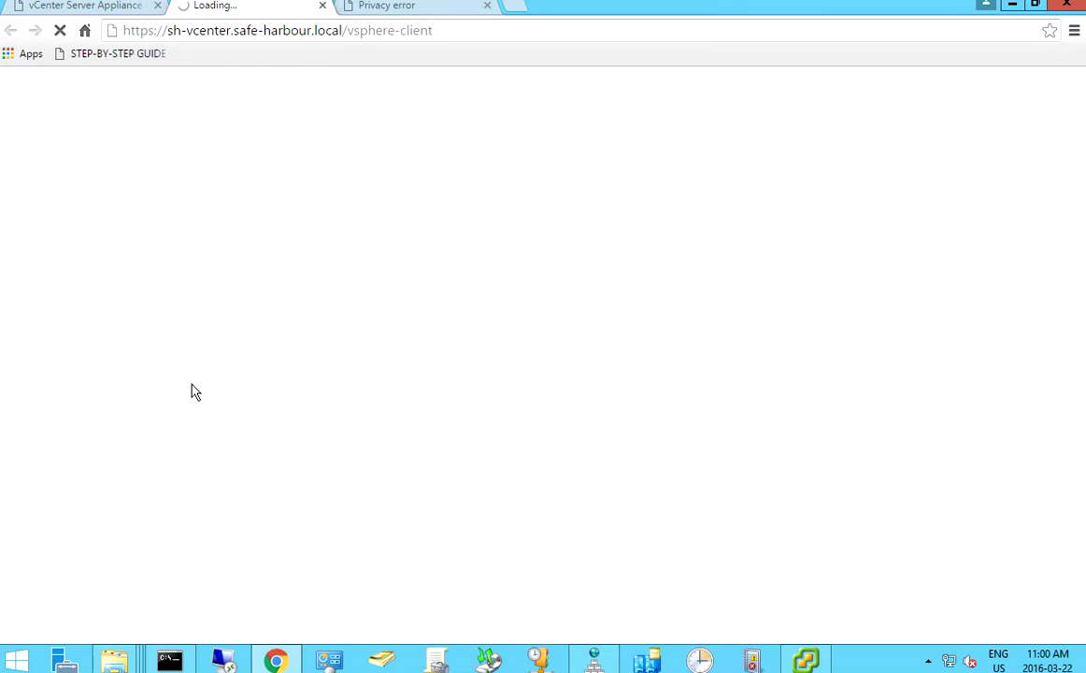
# - Close the old privacy error tab and proceed past the certificate warning to sh-vcenter.safe-harbour.local
pyautogui.click(487, 6)
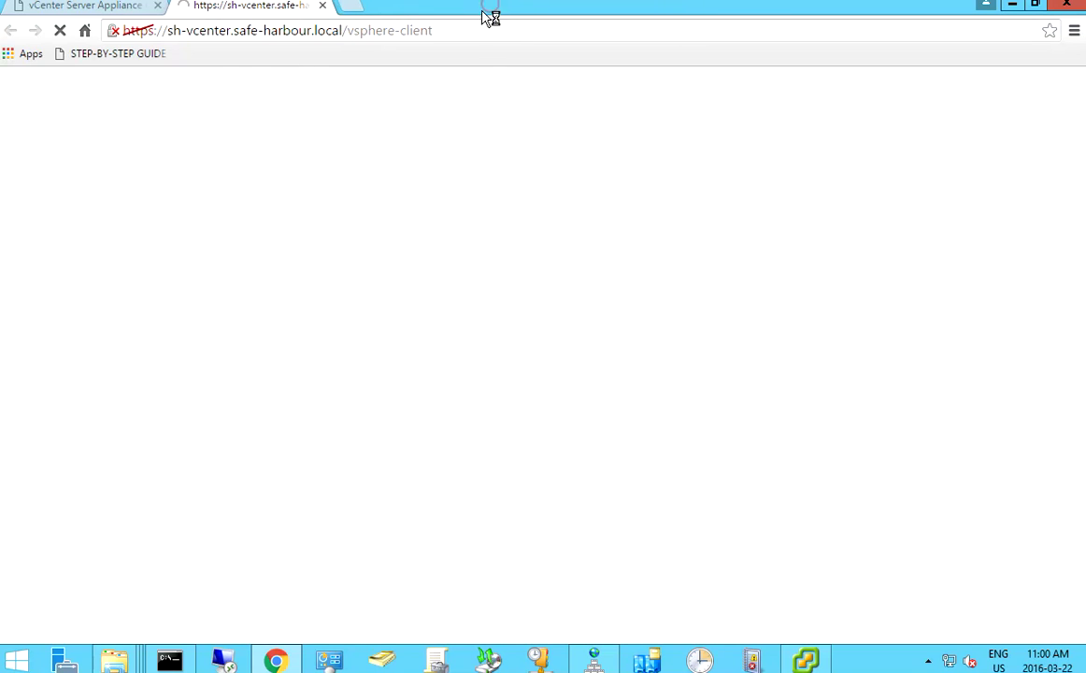
pyautogui.click(308, 446)
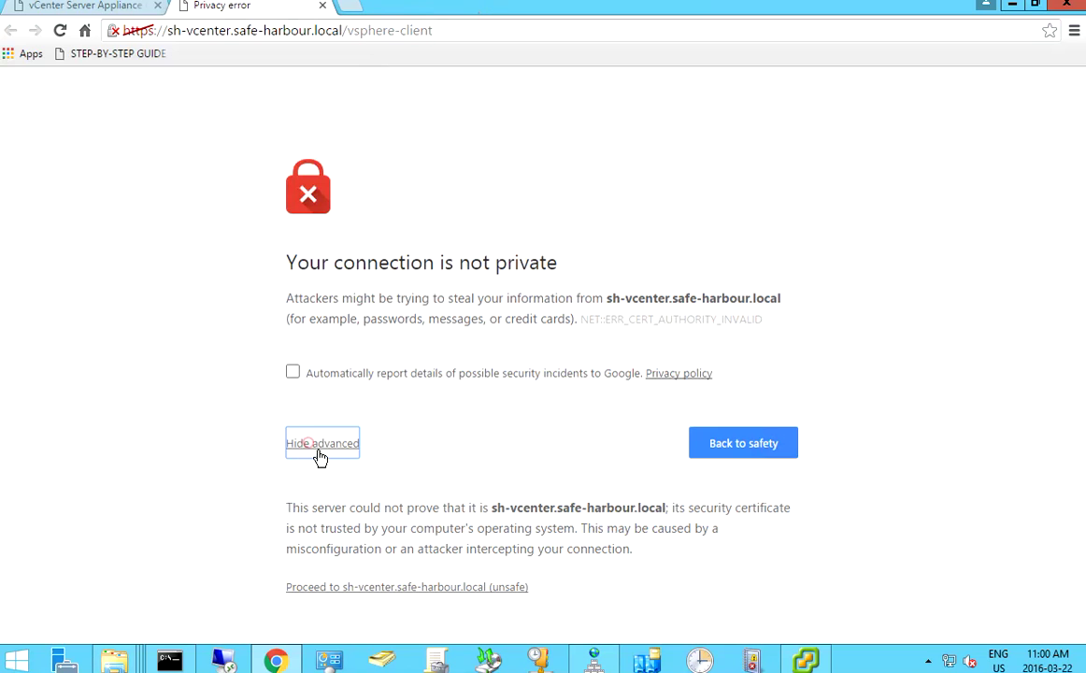
pyautogui.click(369, 587)
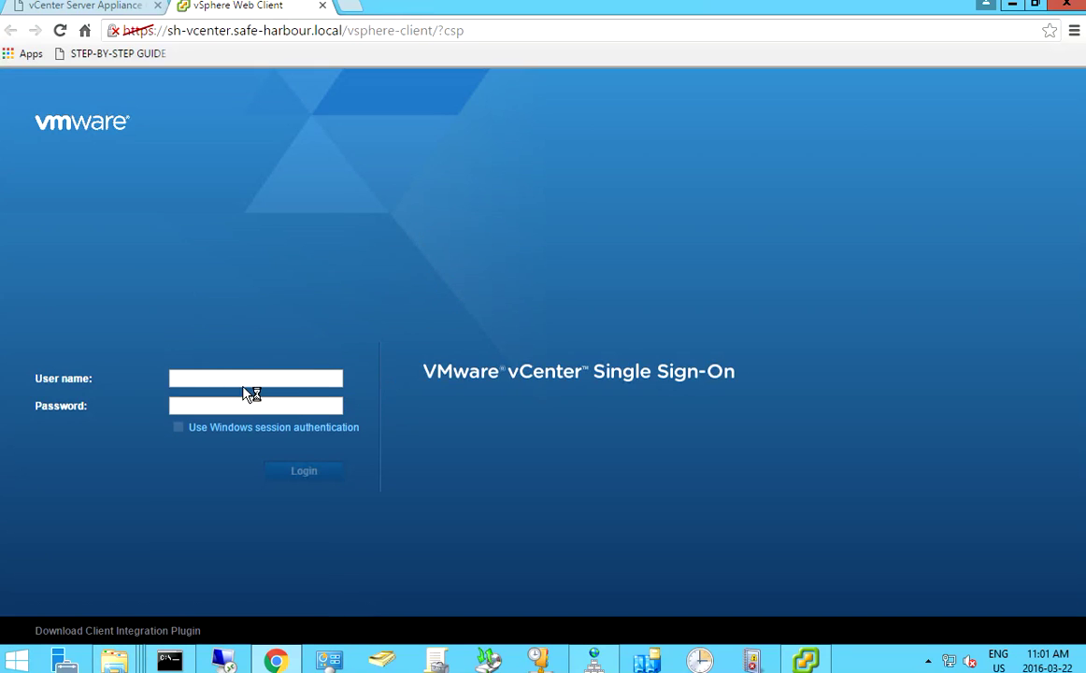
pyautogui.click(242, 379)
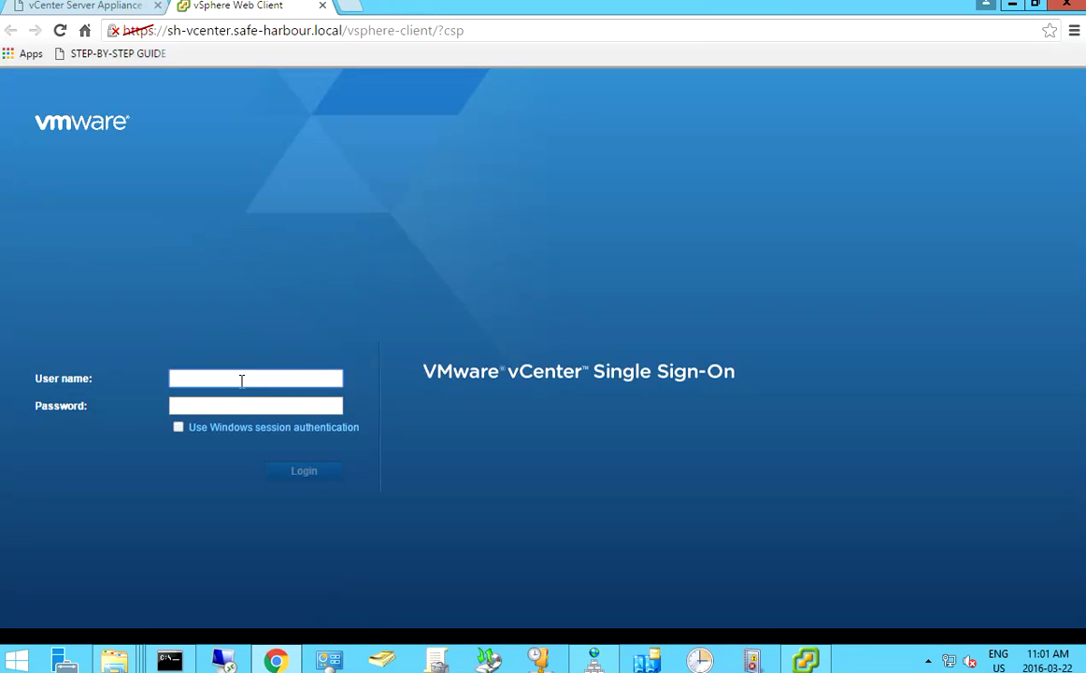
pyautogui.write('administrator')
pyautogui.press('Tab')
pyautogui.write('VMware123!')
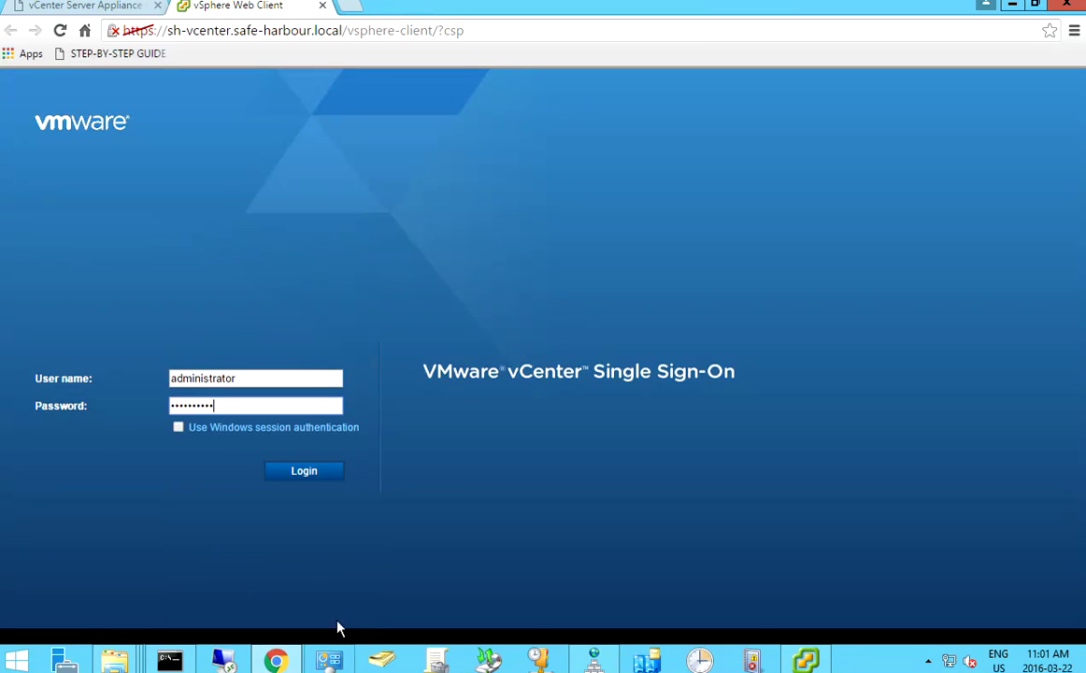
pyautogui.click(306, 473)
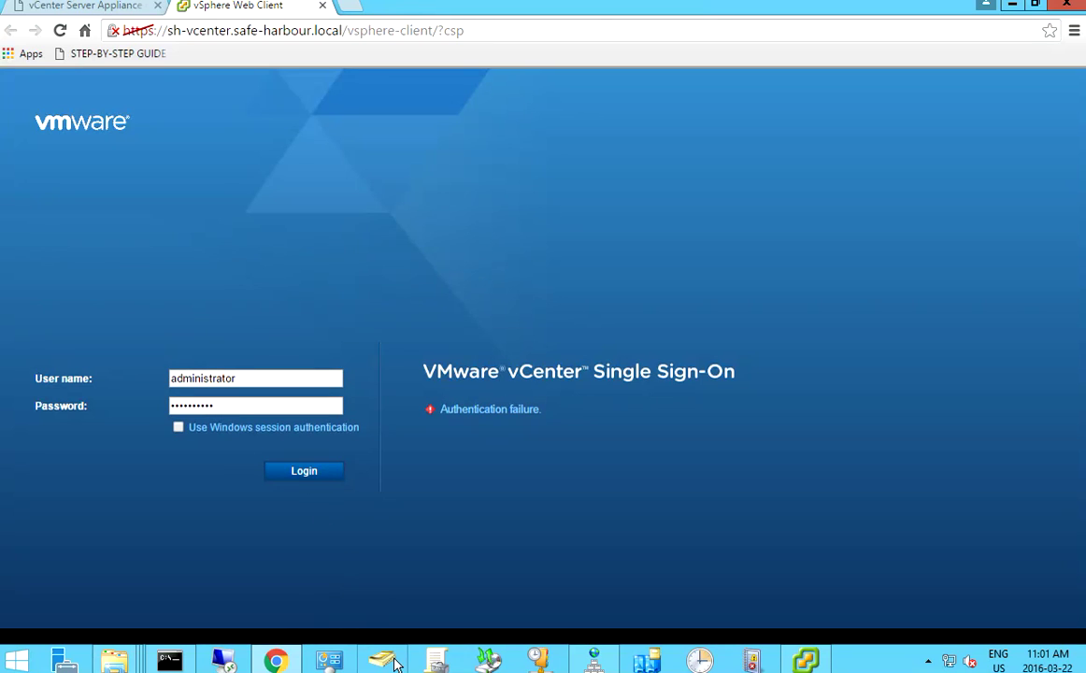
pyautogui.write('@safe-harbour.local')
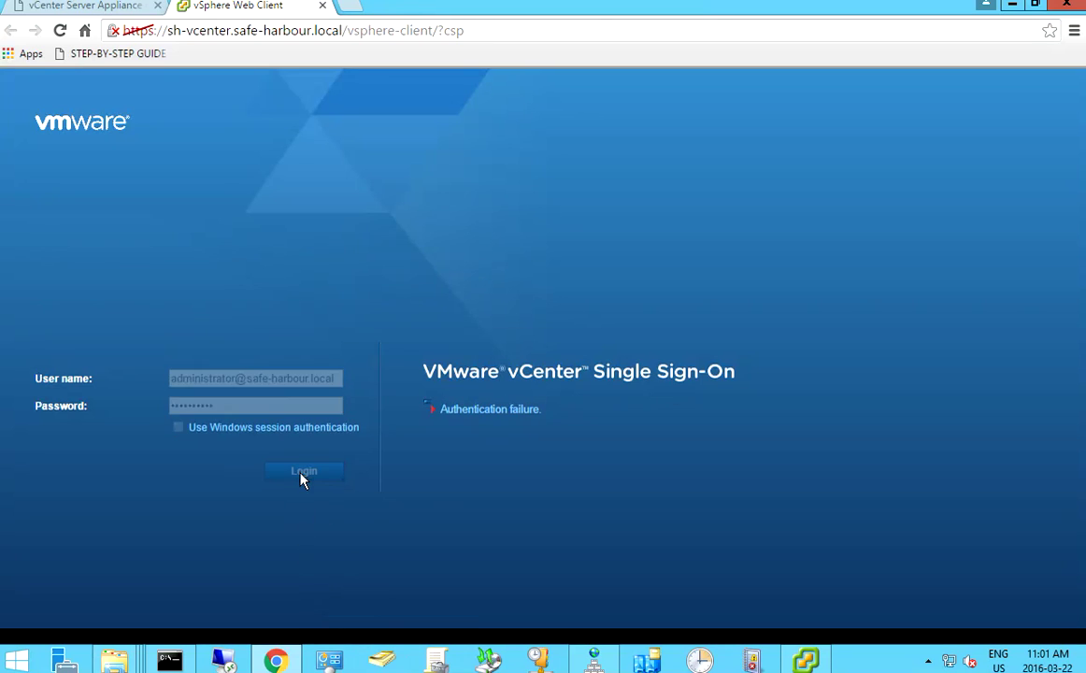